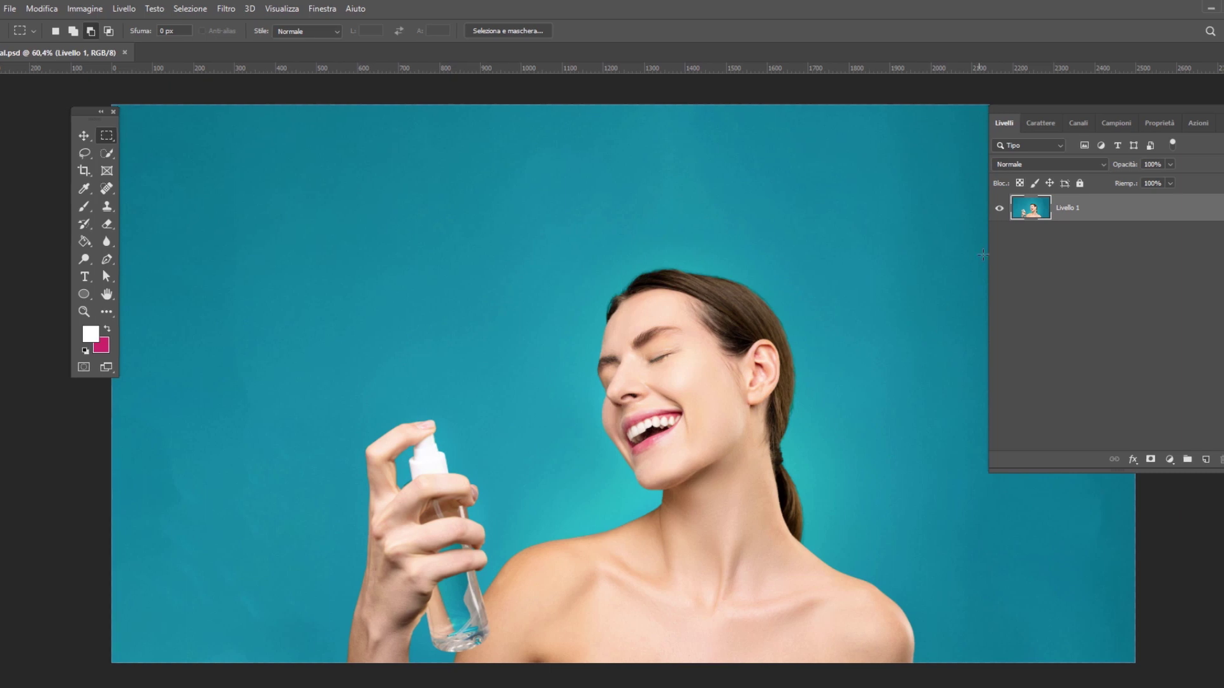
# - Duplicate the portrait layer Livello 1 to create Livello 1 copia above it
pyautogui.moveTo(1027, 213)
pyautogui.mouseDown()
pyautogui.moveTo(1087, 302)
pyautogui.moveTo(1156, 459)
pyautogui.mouseUp()
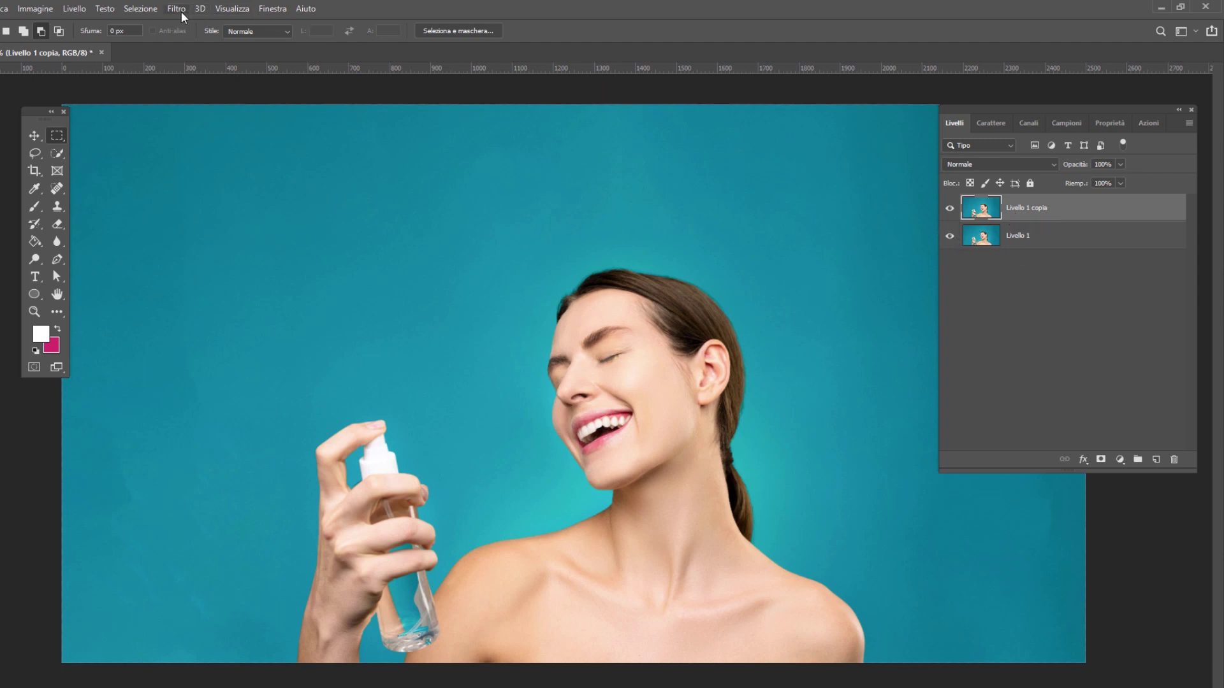
# - Auto-select the woman with Selezione > Soggetto, then return to the Rectangular Marquee tool
pyautogui.click(141, 9)
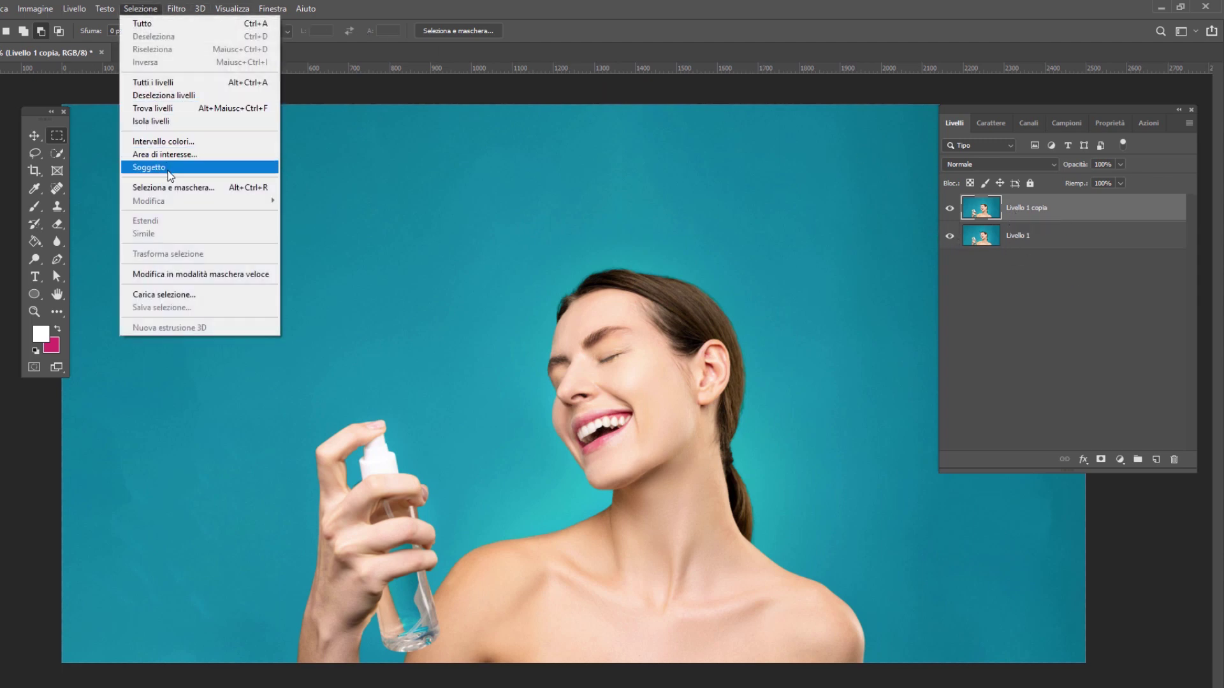
pyautogui.click(149, 168)
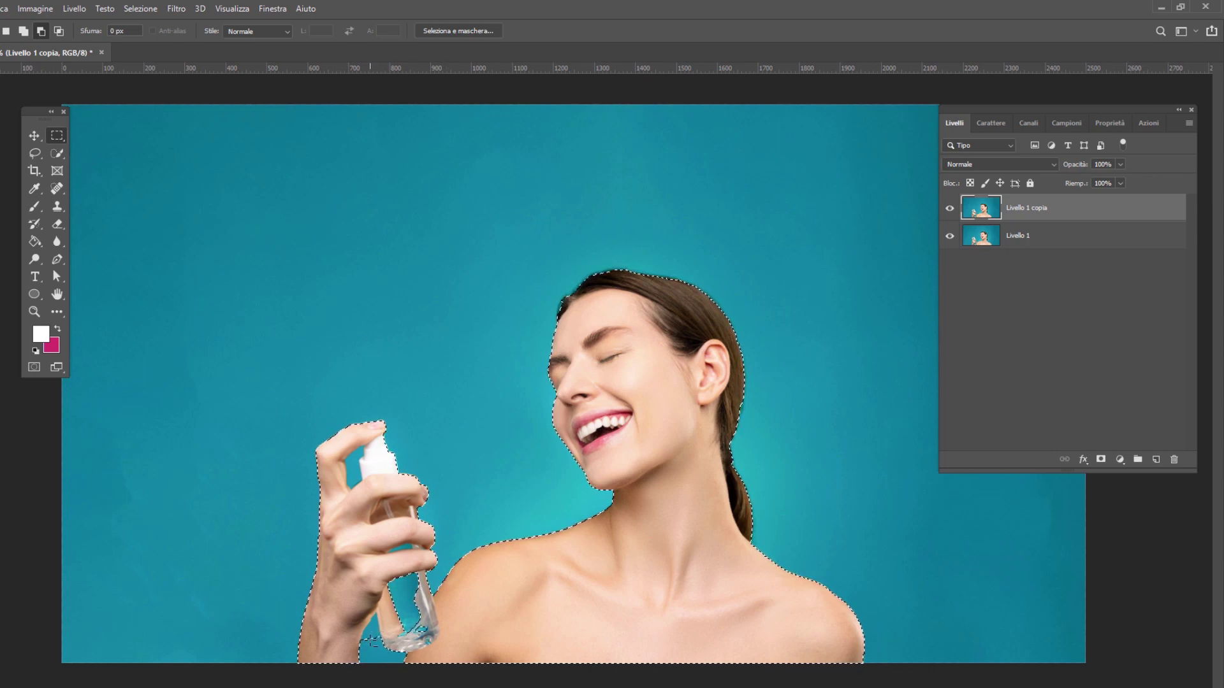
pyautogui.click(57, 153)
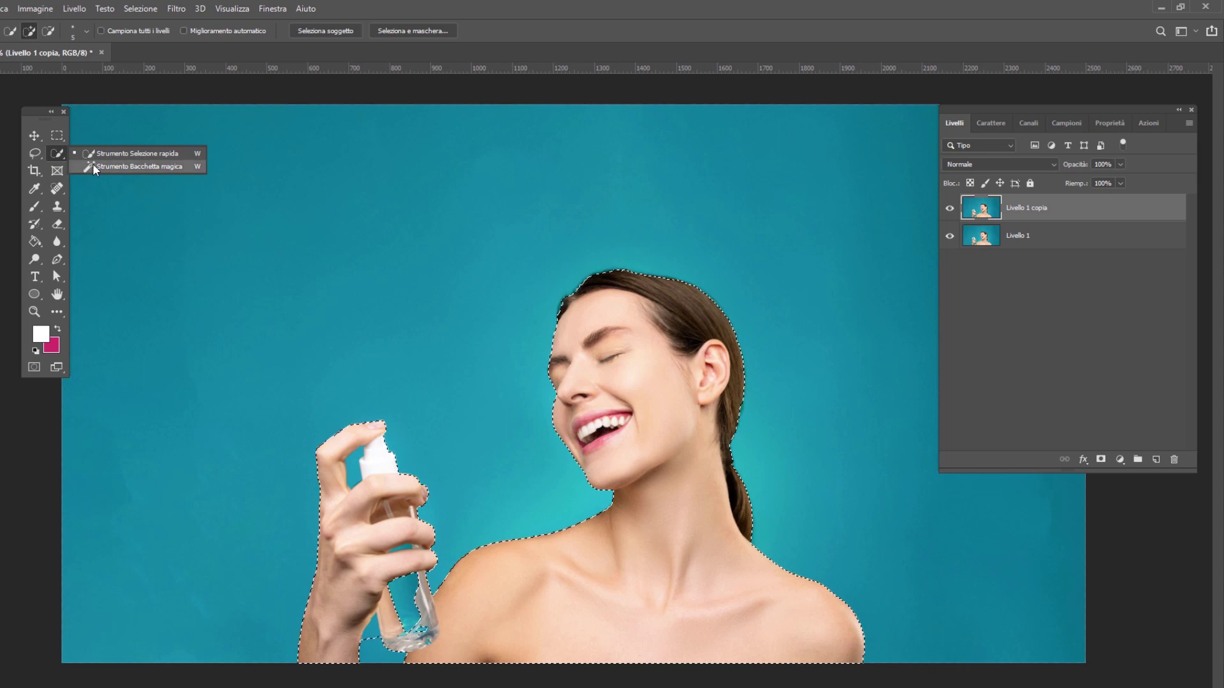
pyautogui.press('Escape')
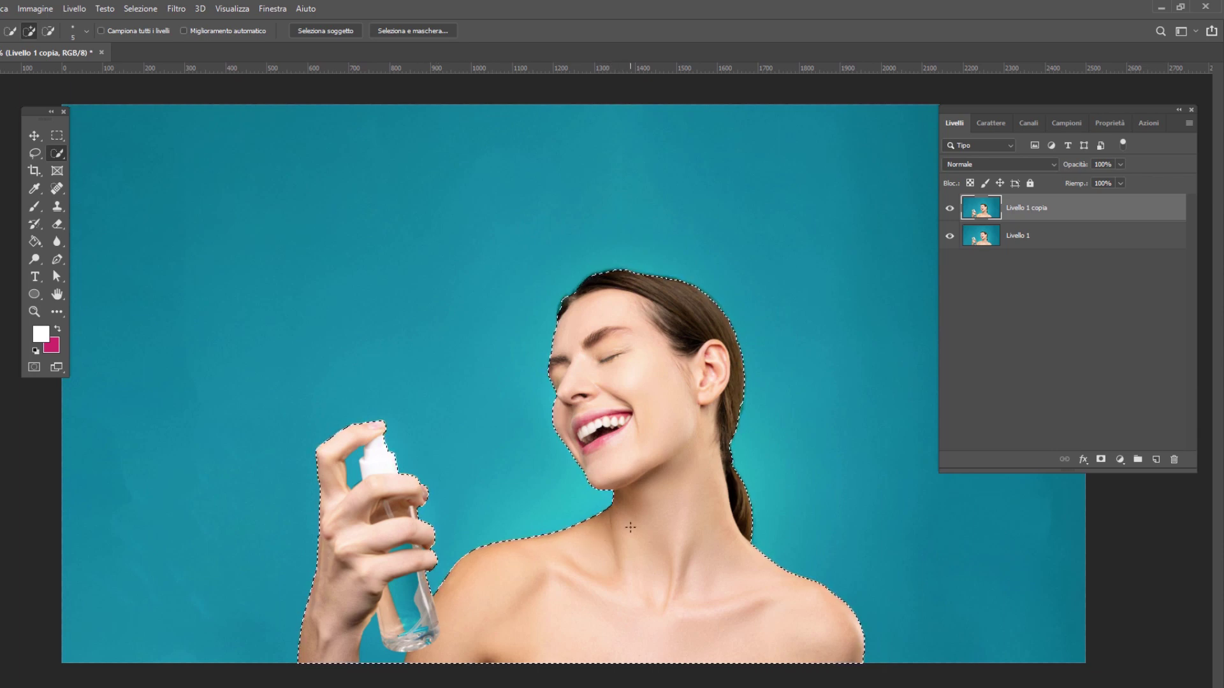
pyautogui.click(57, 136)
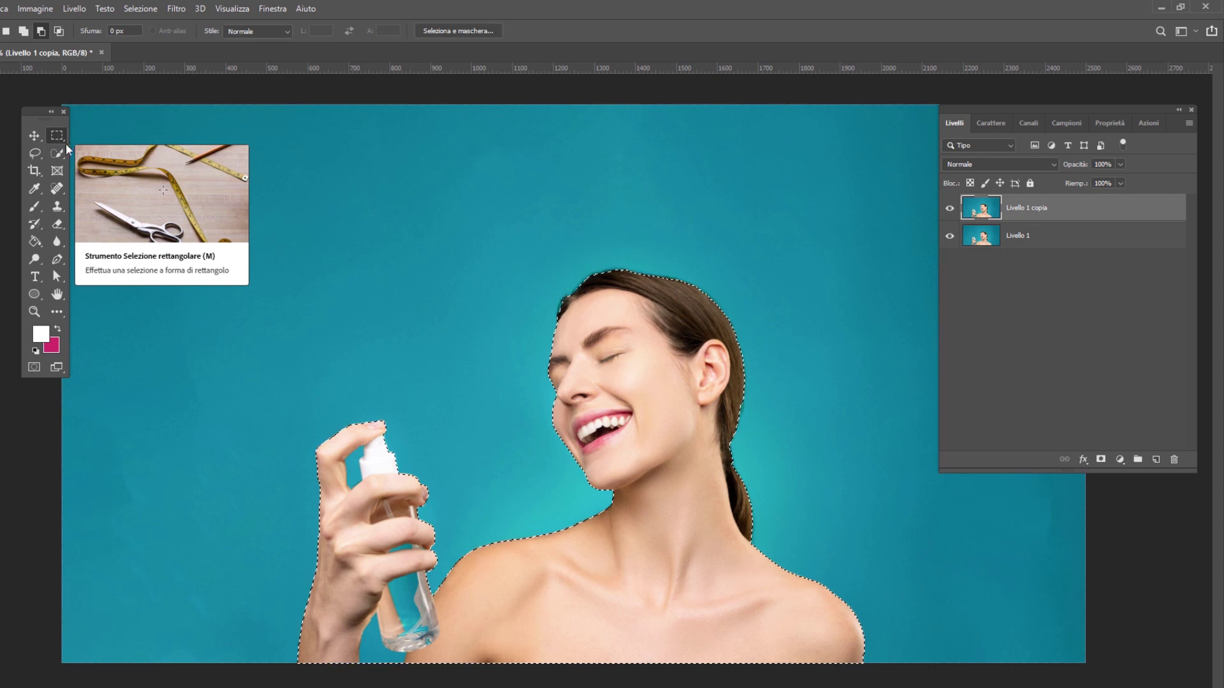
# - Expand the selection around the woman outward by 100 pixels
pyautogui.click(140, 9)
pyautogui.moveTo(153, 201)
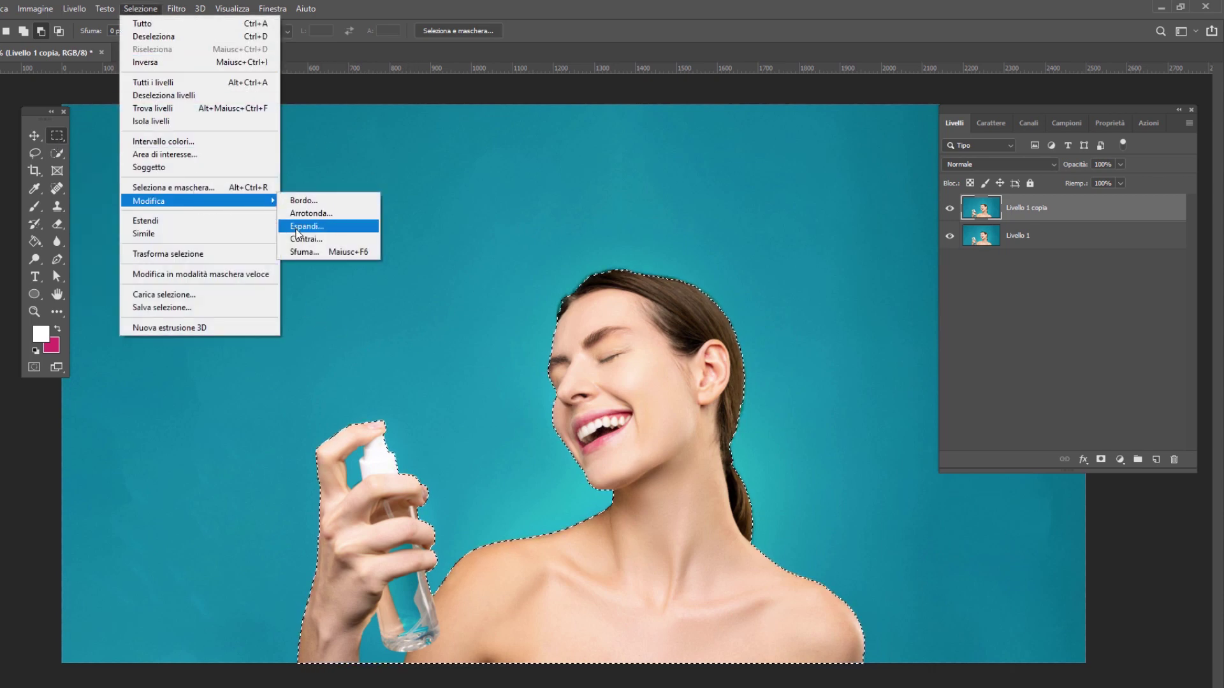
pyautogui.click(307, 227)
pyautogui.write('100')
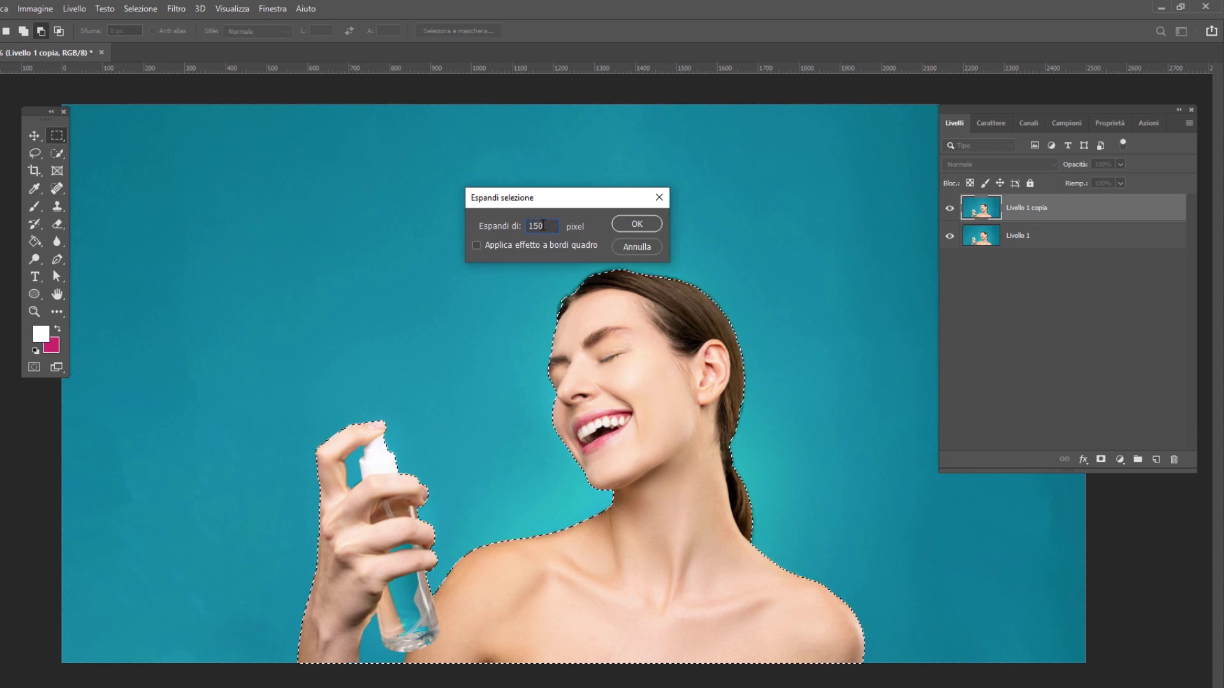
pyautogui.click(651, 225)
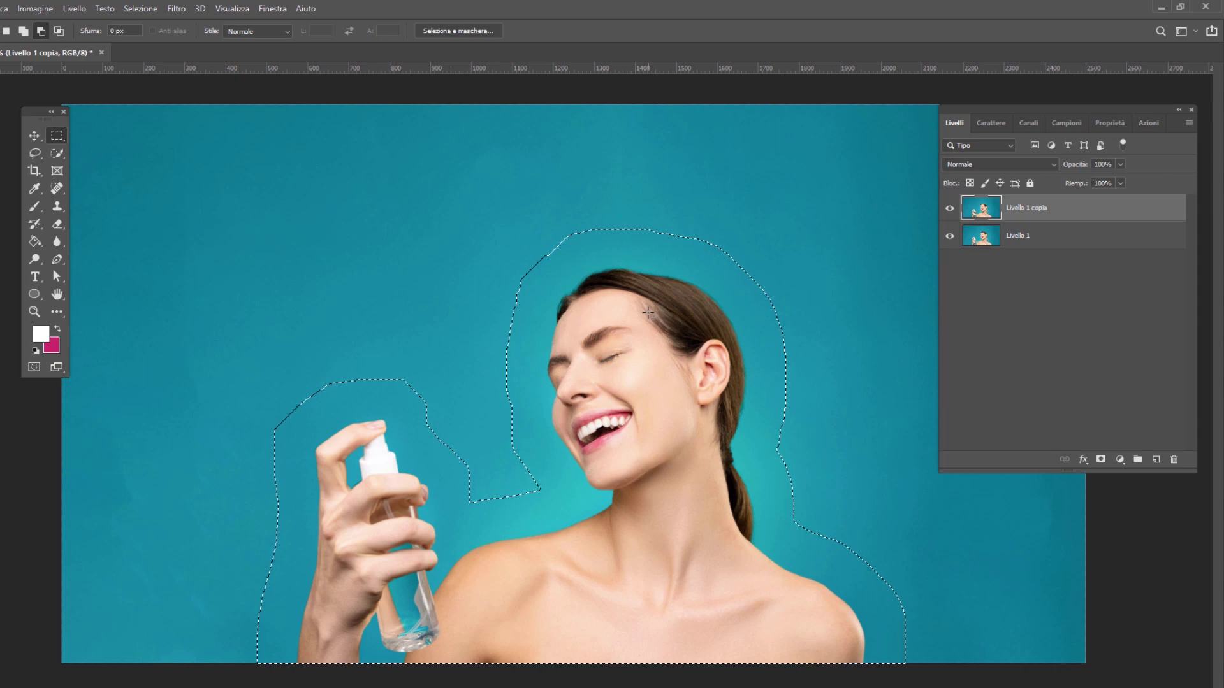
# - Convert the expanded selection into a work path with 2,0 pixel tolerance
pyautogui.rightClick(650, 313)
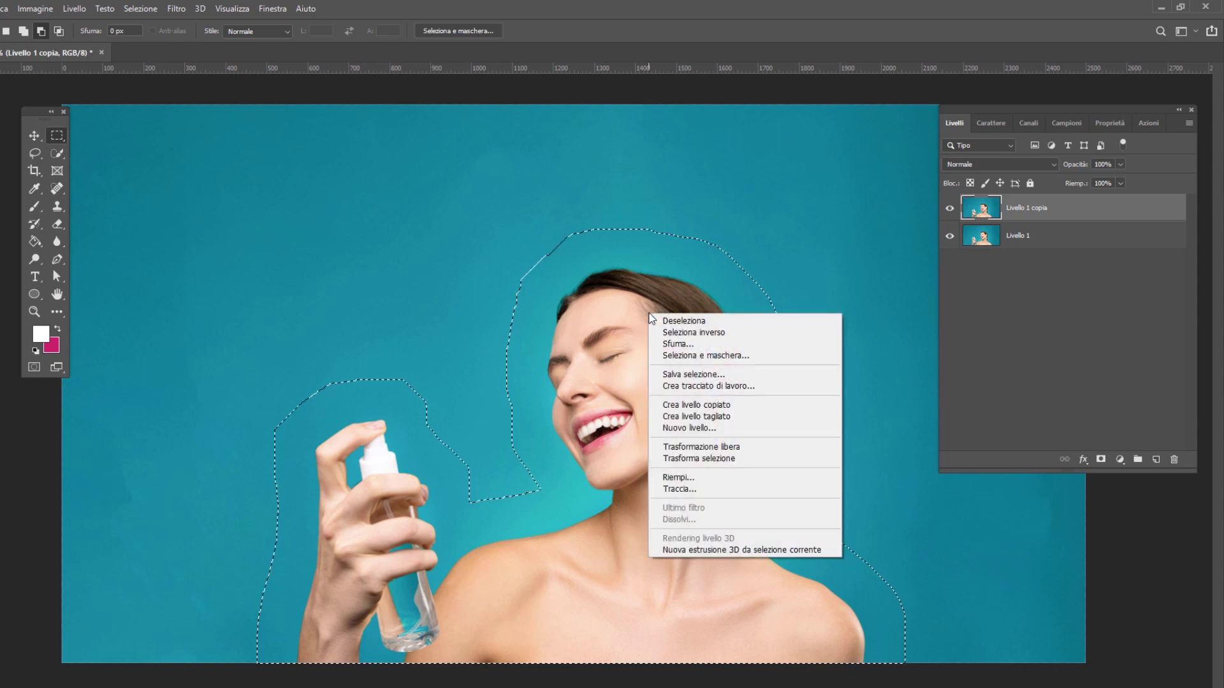
pyautogui.click(701, 387)
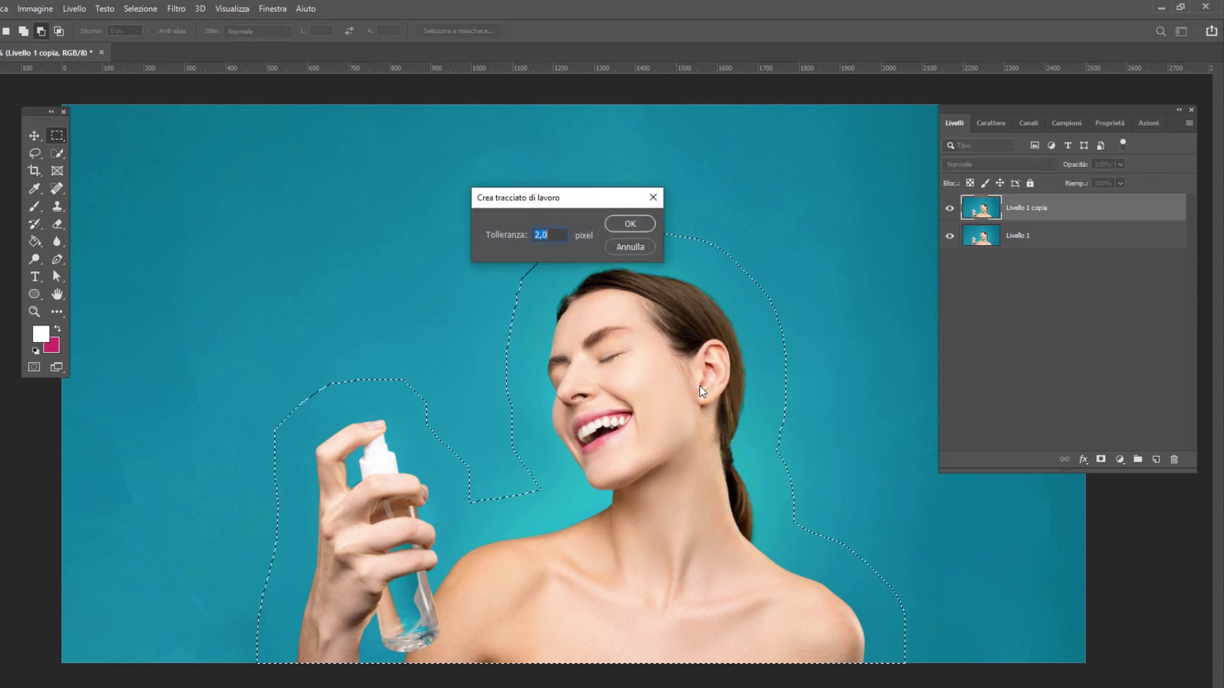
pyautogui.click(629, 224)
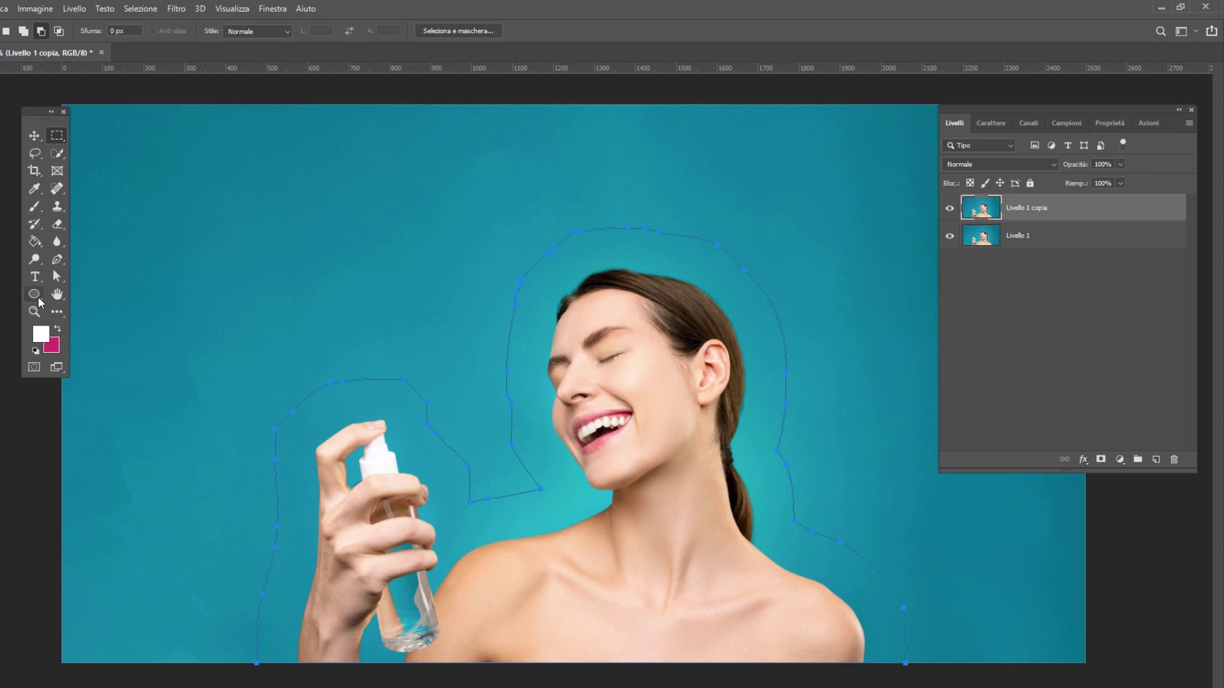
# - Build the white-filled shape layer Forma 1 from the work path using the Pen's Shape mode
pyautogui.click(35, 295)
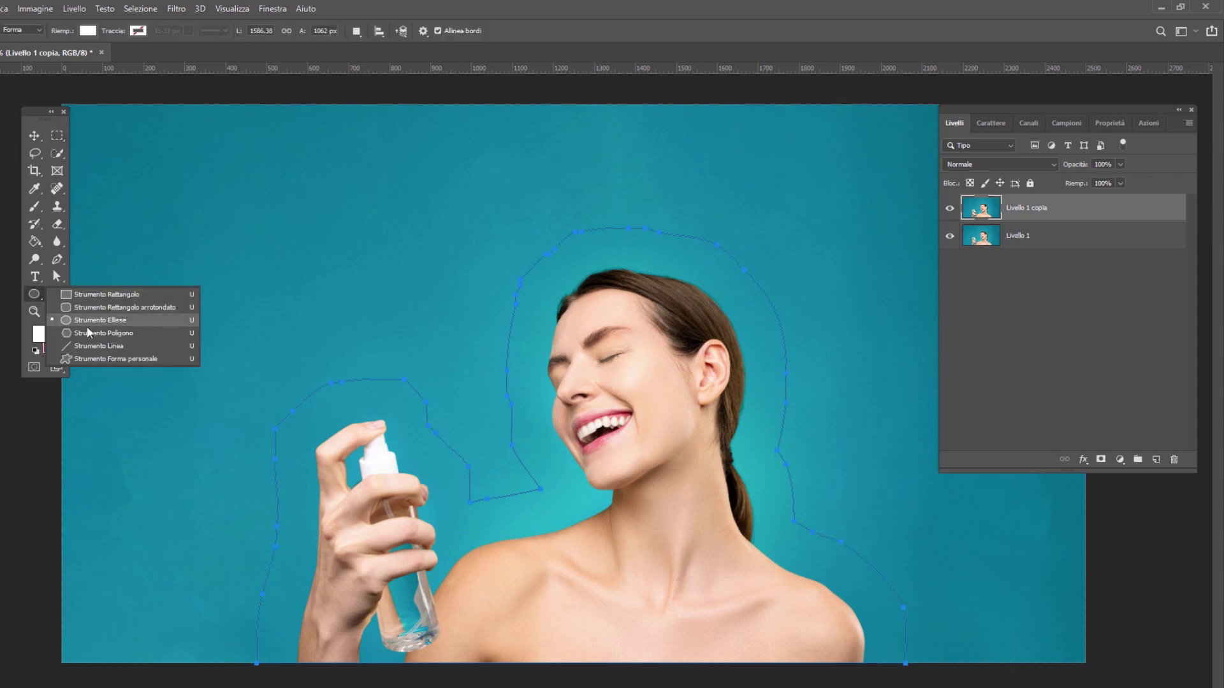
pyautogui.click(86, 323)
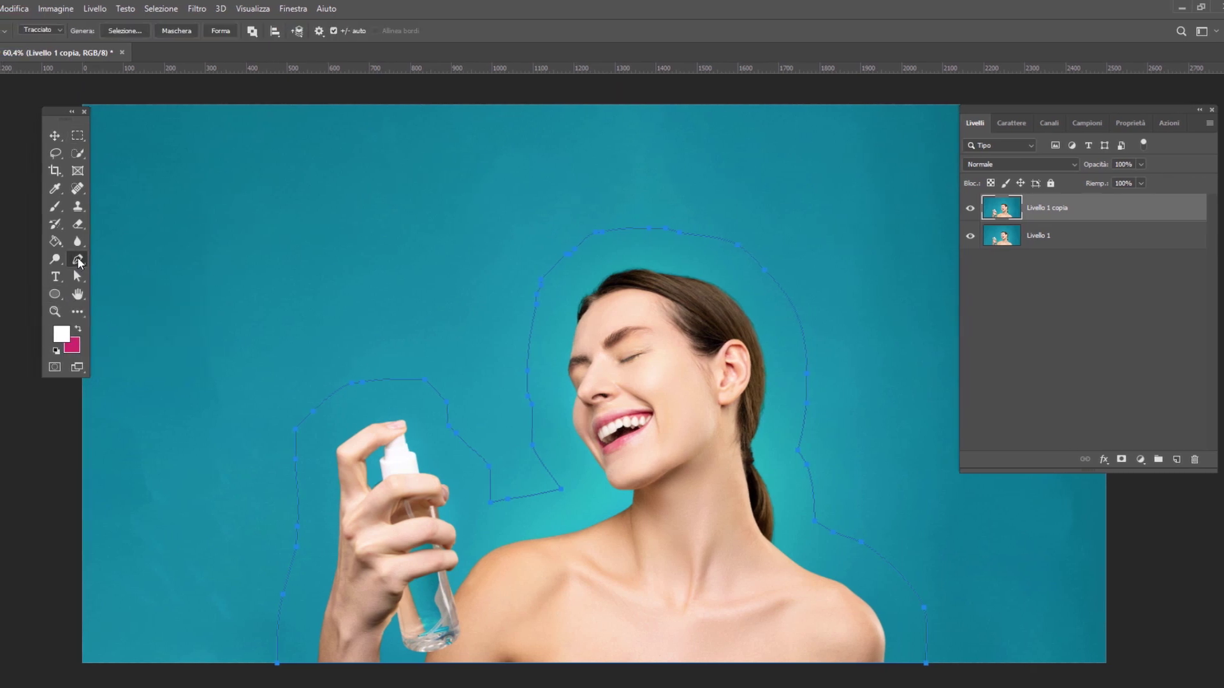
pyautogui.click(78, 261)
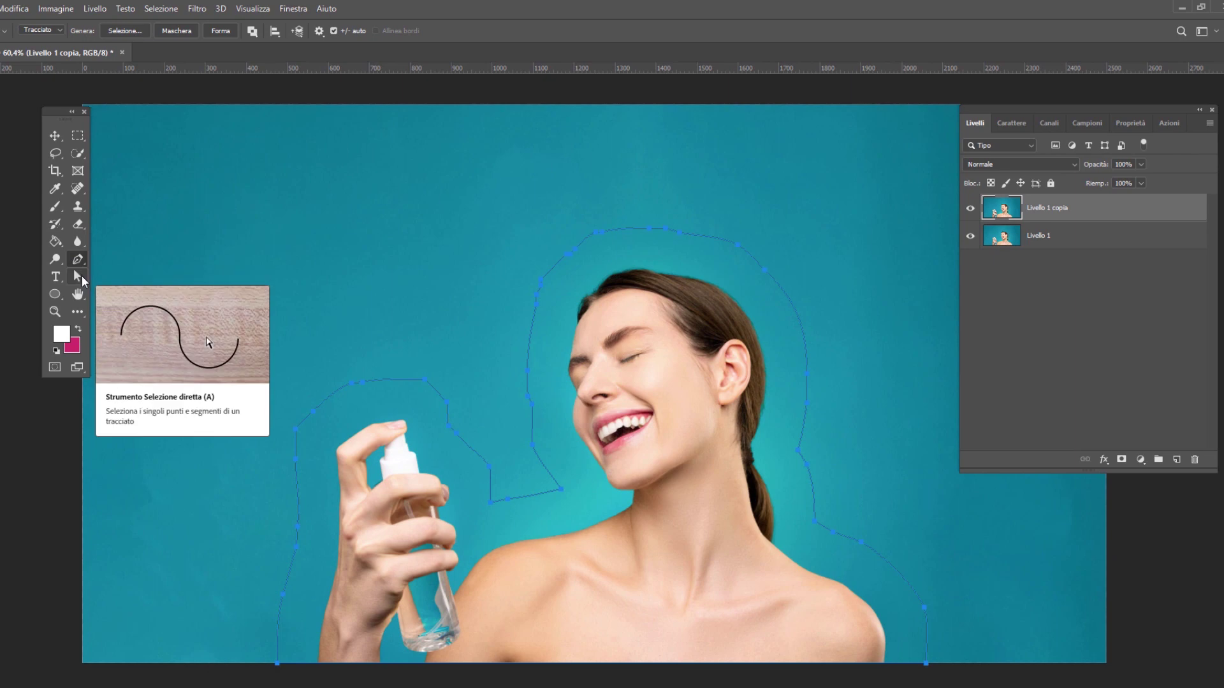
pyautogui.click(52, 33)
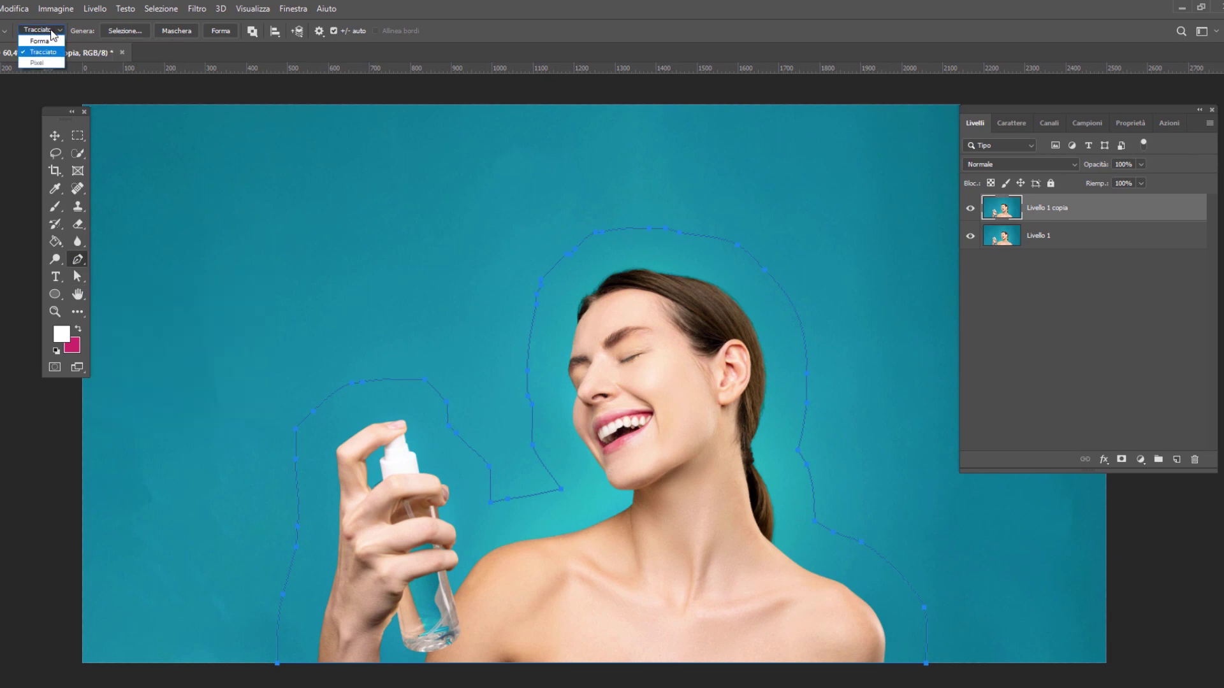
pyautogui.click(52, 33)
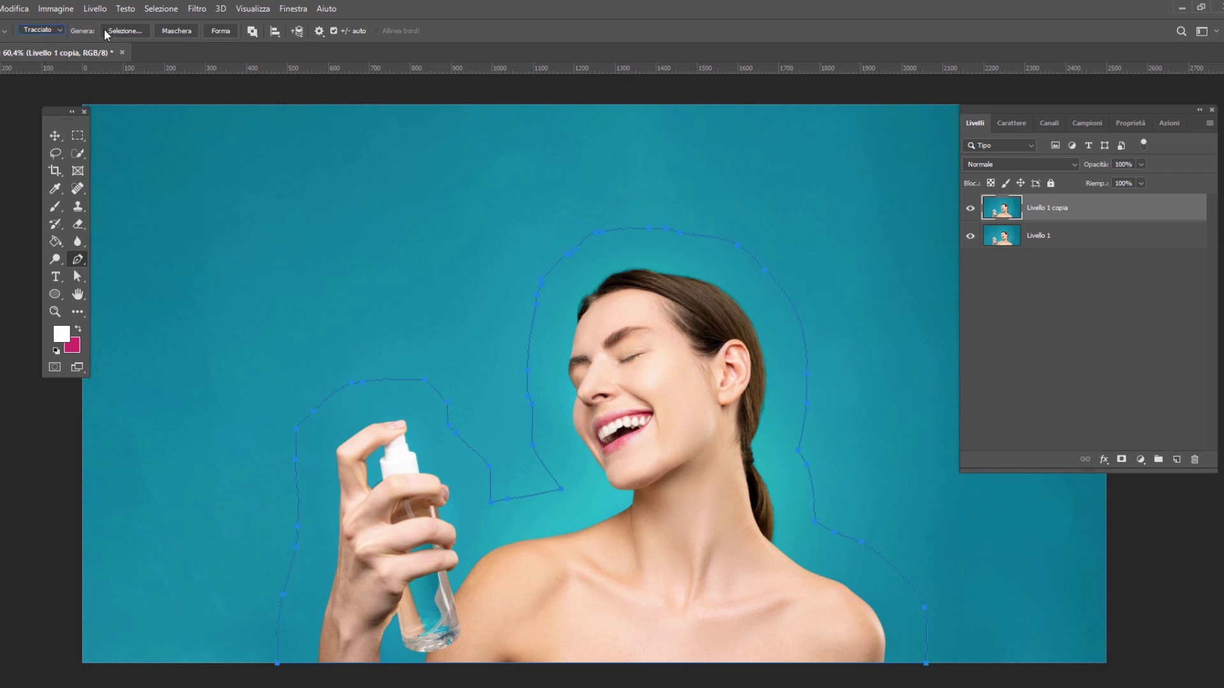
pyautogui.click(220, 31)
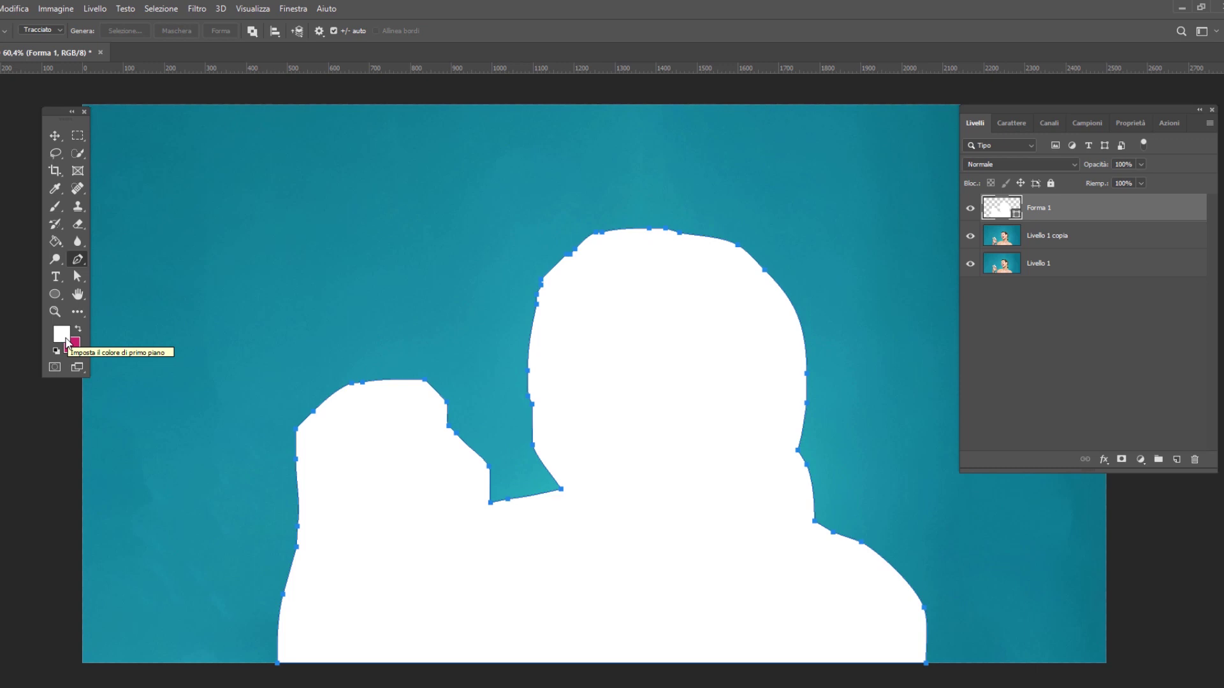
pyautogui.click(55, 296)
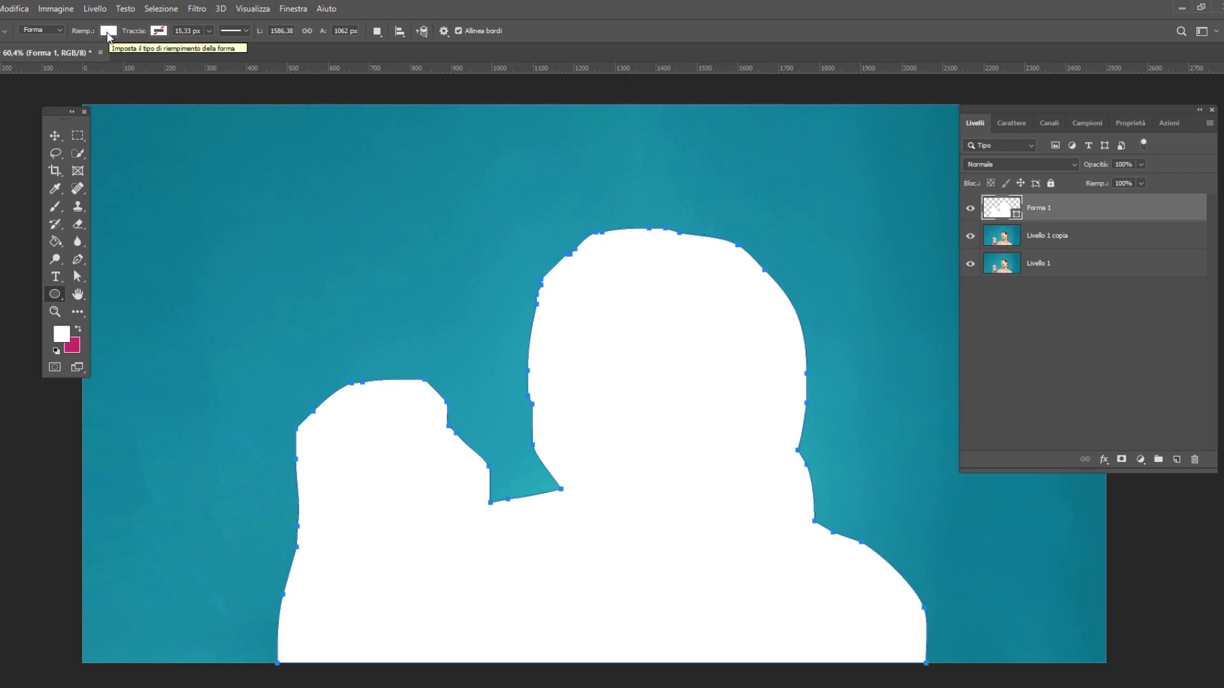
# - Give Forma 1 no fill and a white stroke
pyautogui.click(109, 31)
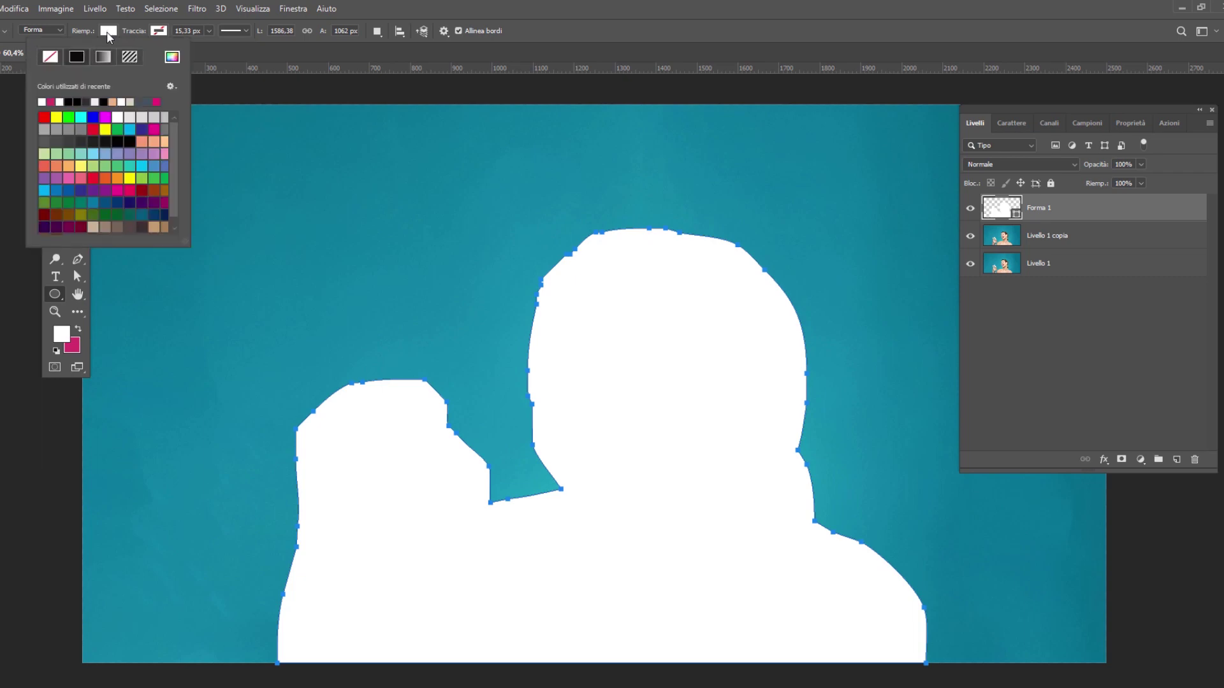
pyautogui.click(51, 58)
pyautogui.click(159, 31)
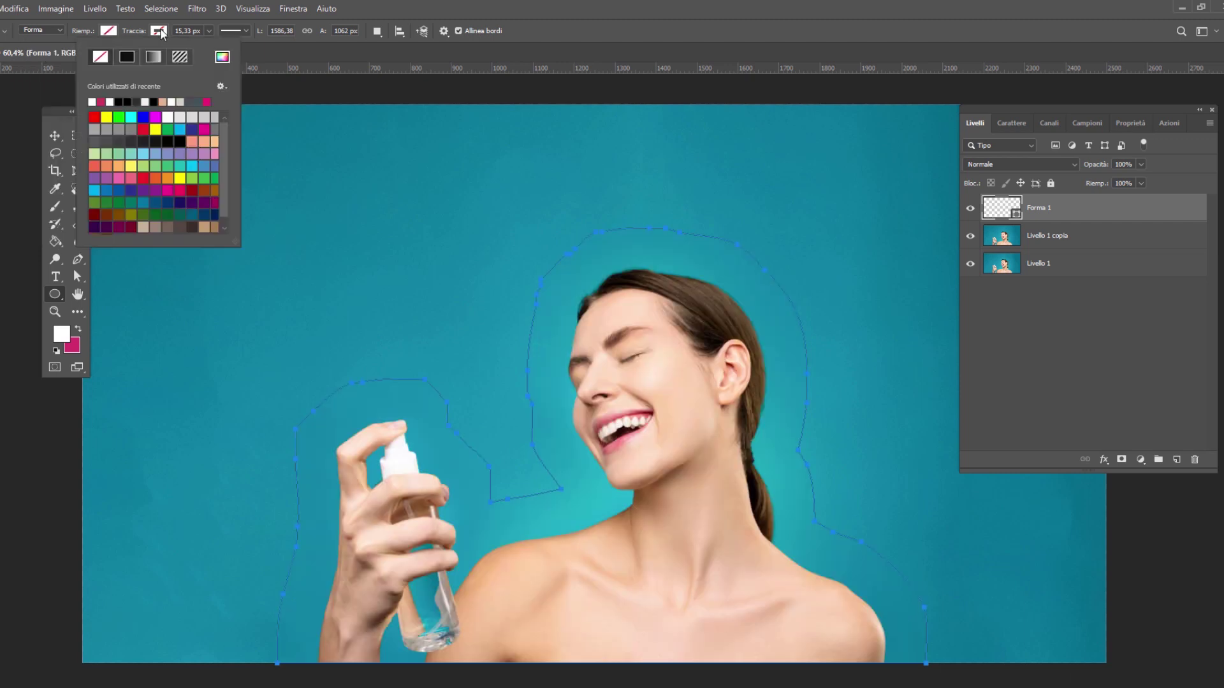
pyautogui.click(96, 100)
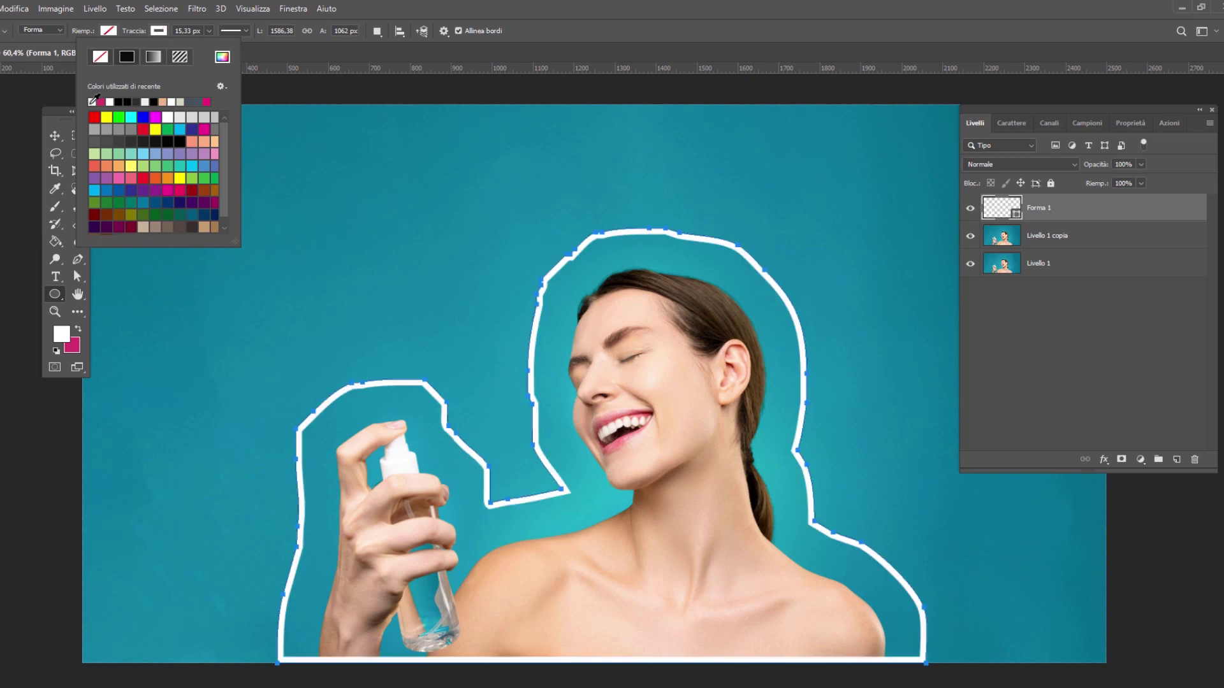
pyautogui.click(233, 30)
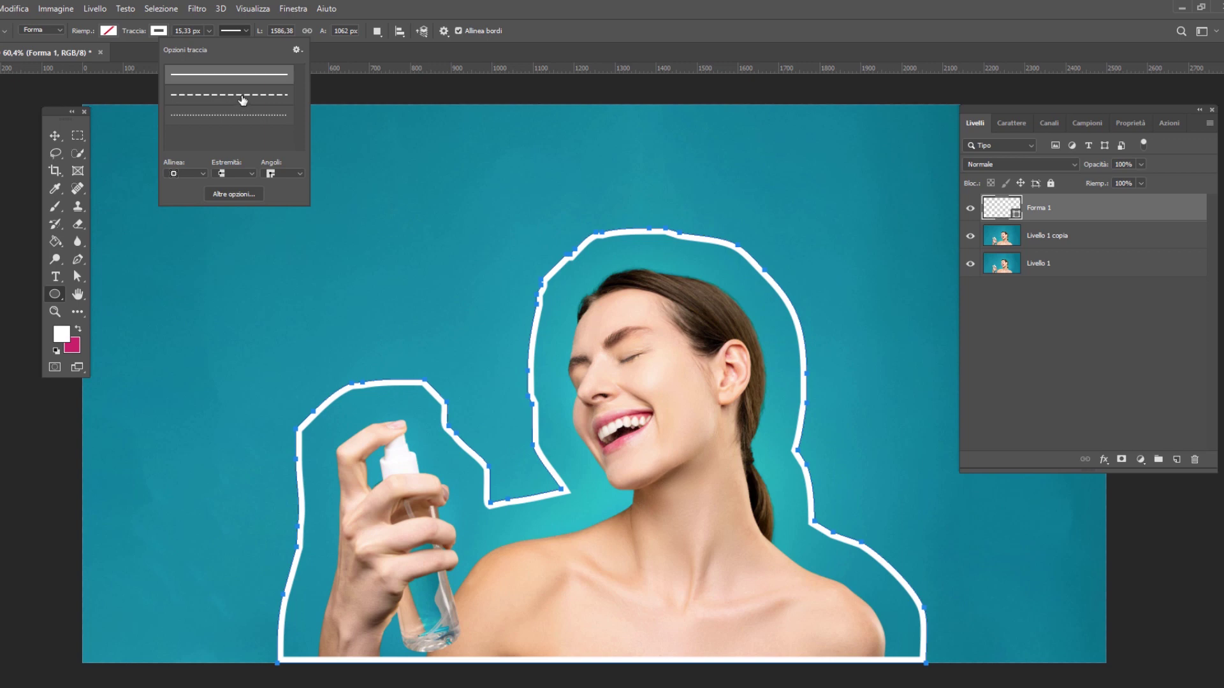
# - Make Forma 1's white outline dashed and thicken it to 18,53 px
pyautogui.click(242, 95)
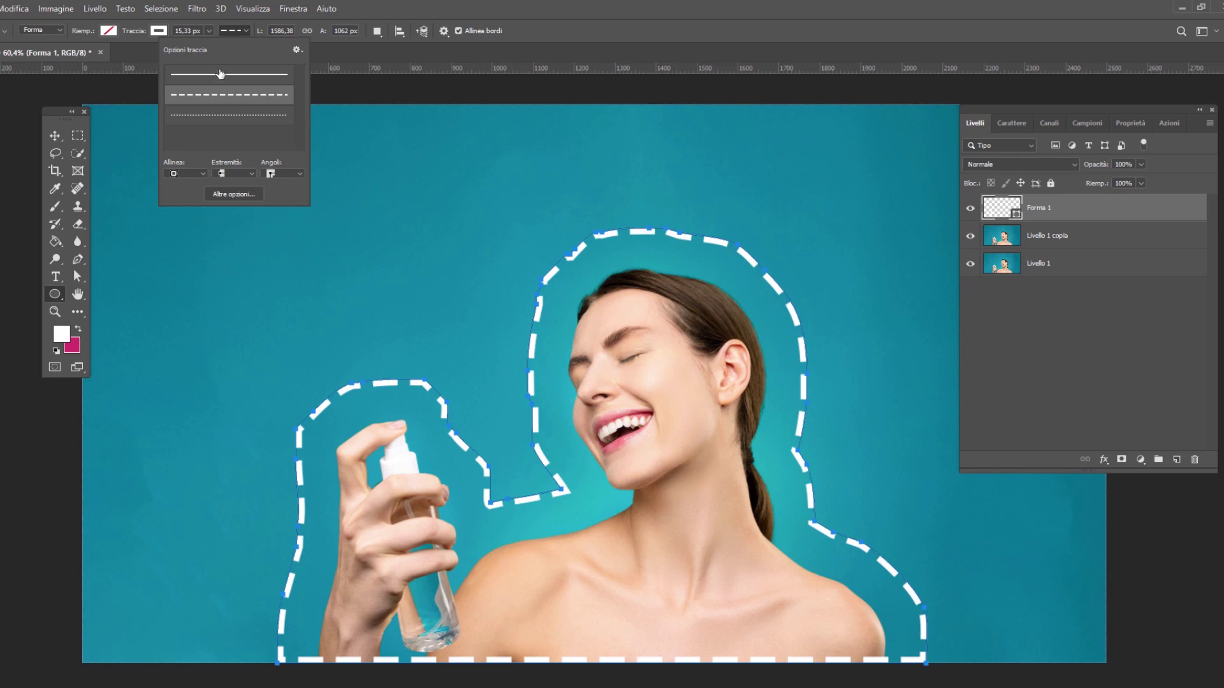
pyautogui.click(209, 30)
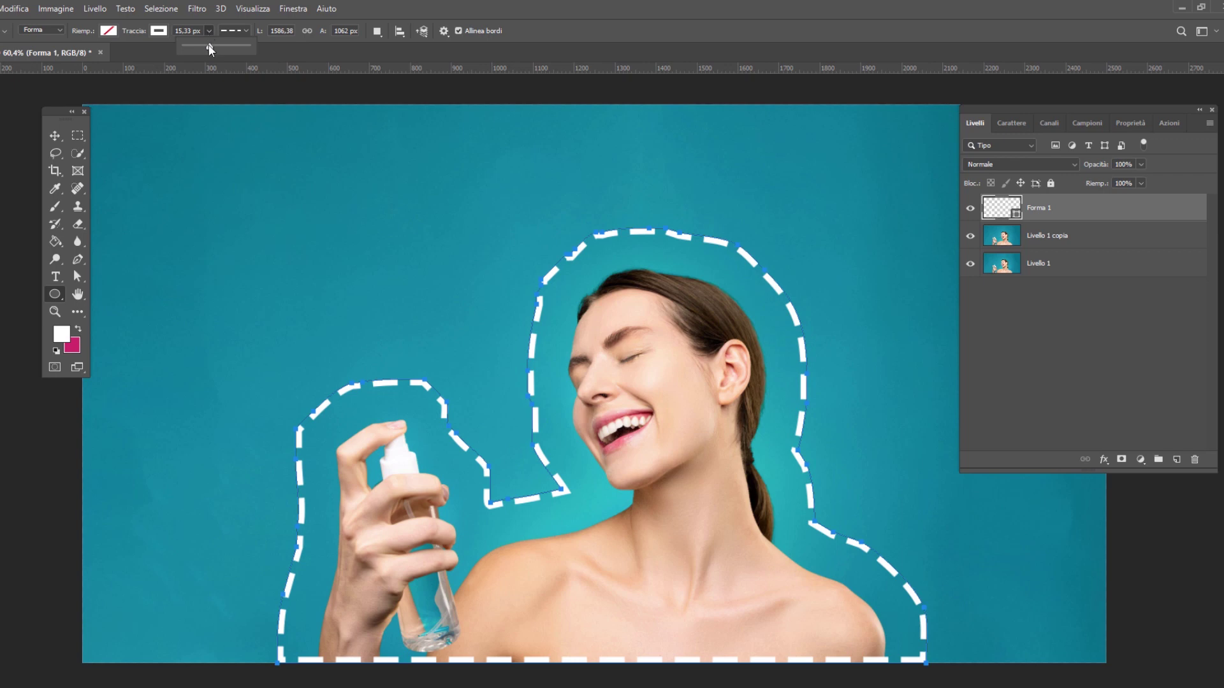
pyautogui.moveTo(210, 45); pyautogui.dragTo(216, 50)
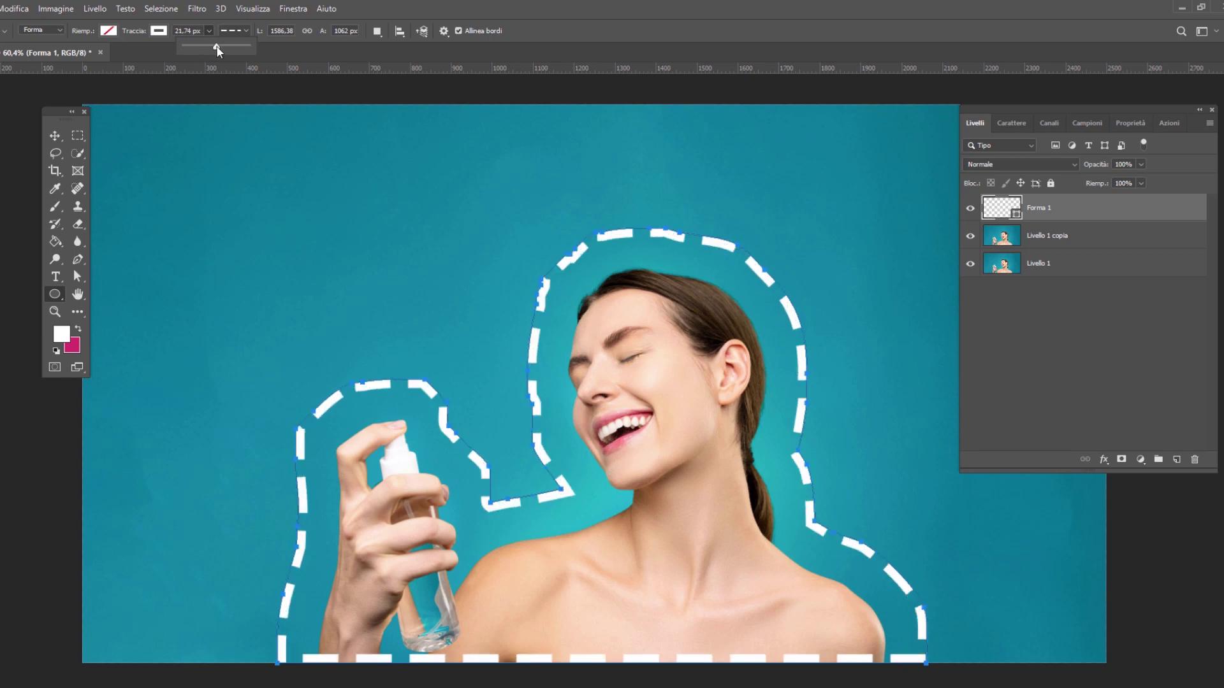
pyautogui.press('m')
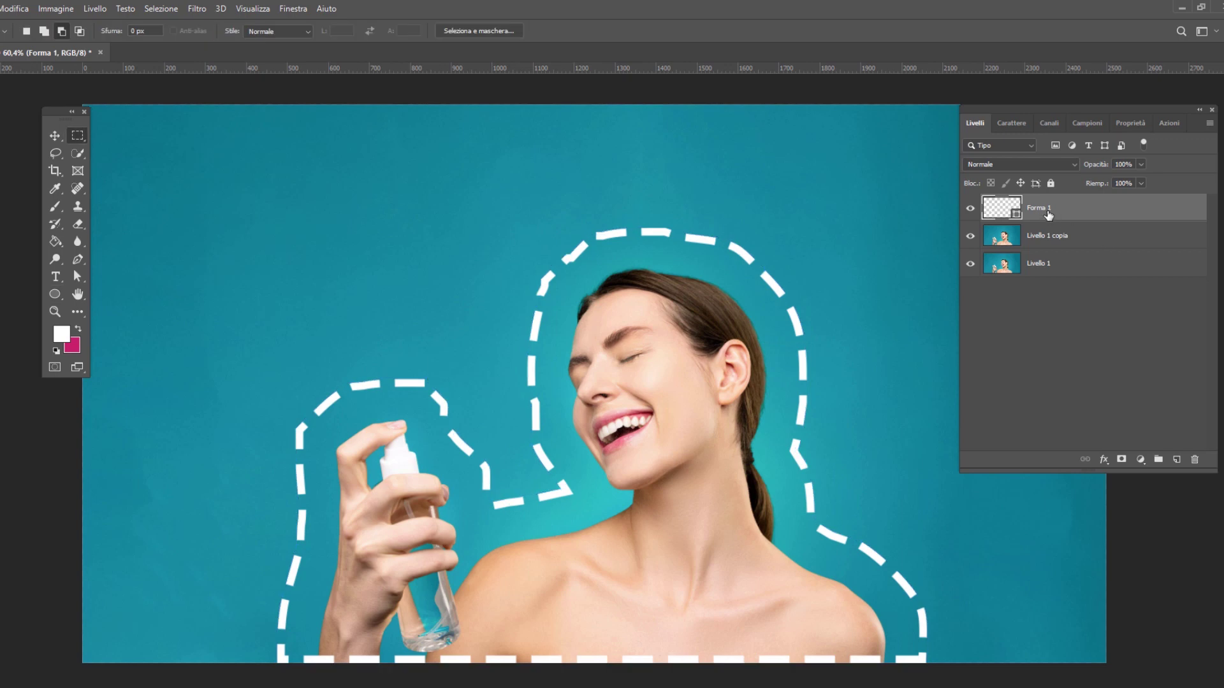
# - Thin the dashed outline to 12,12 px and preview the result
pyautogui.press('u')
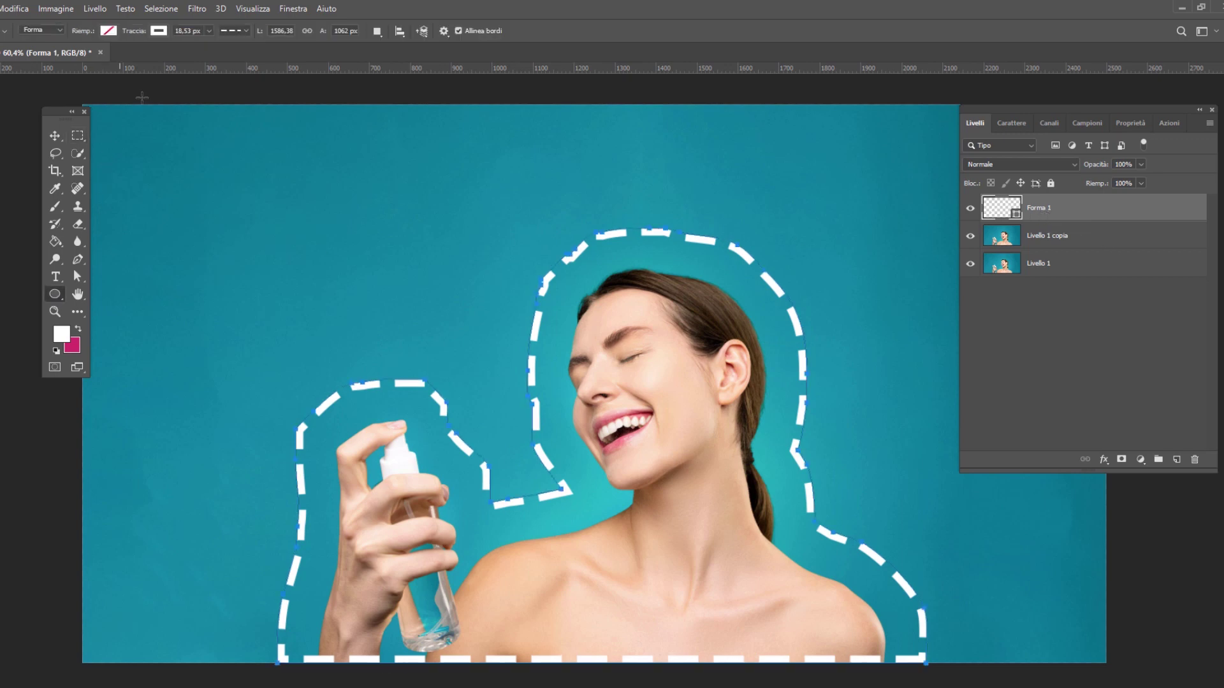
pyautogui.click(209, 31)
pyautogui.moveTo(209, 46); pyautogui.dragTo(203, 47)
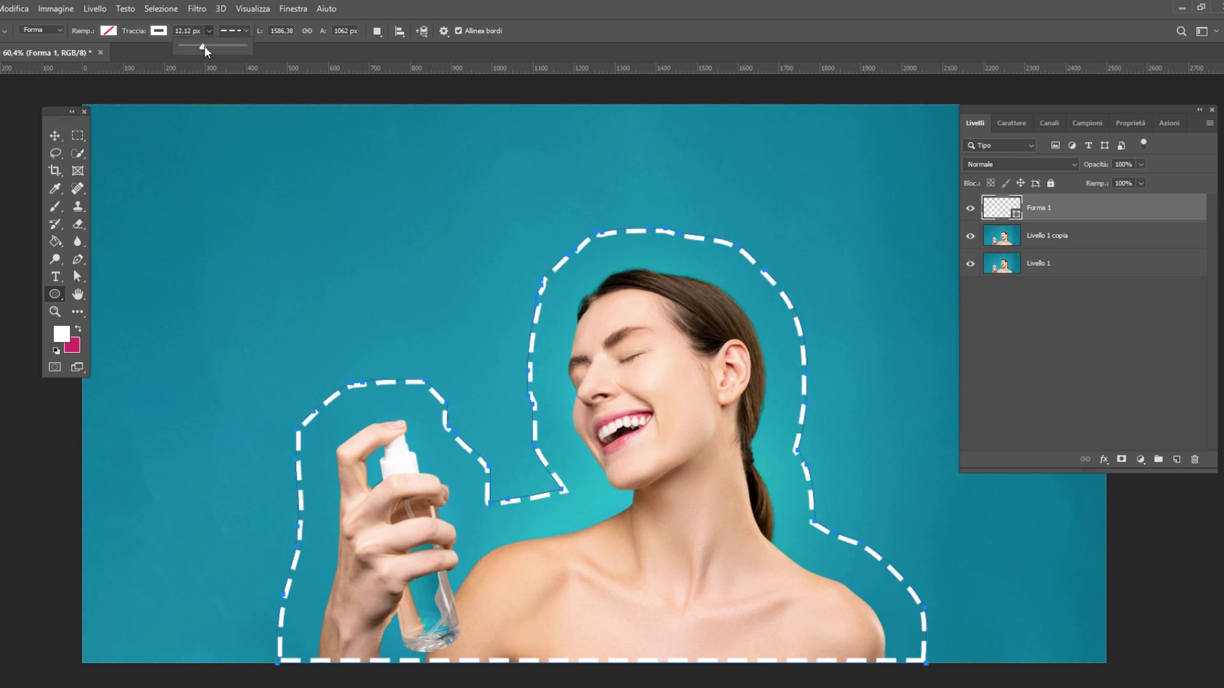
pyautogui.press('m')
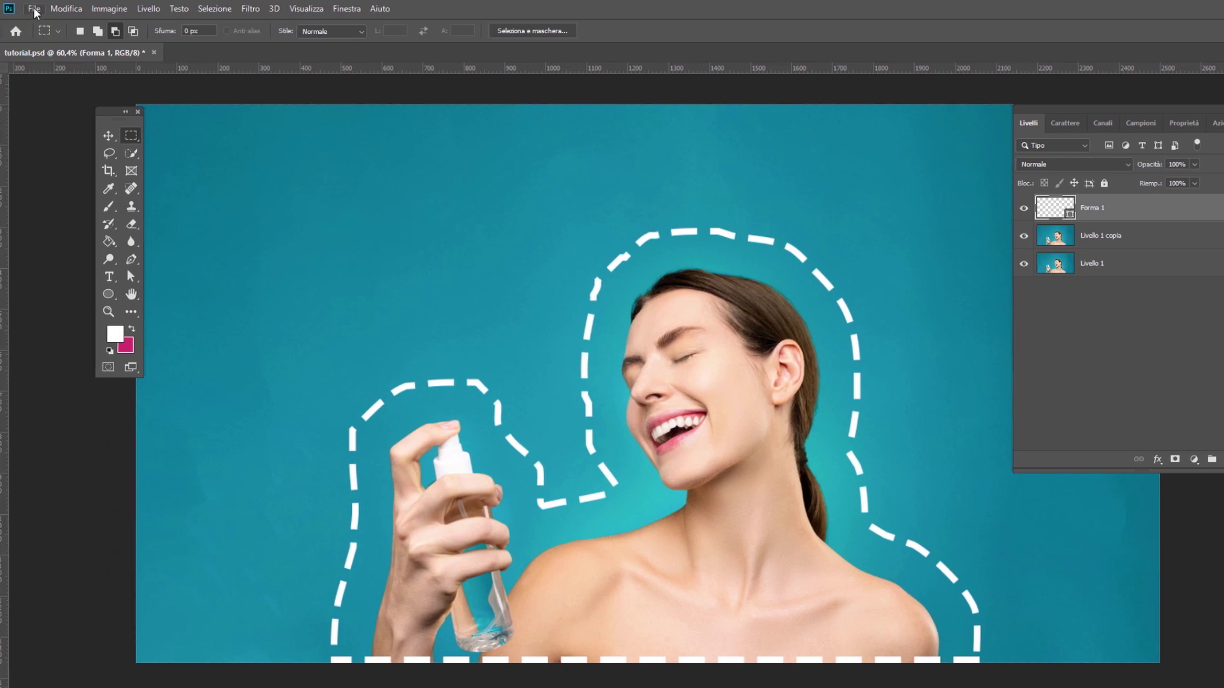
# - Set the legacy Save for Web export format to JPEG, then close the dialog
pyautogui.click(37, 9)
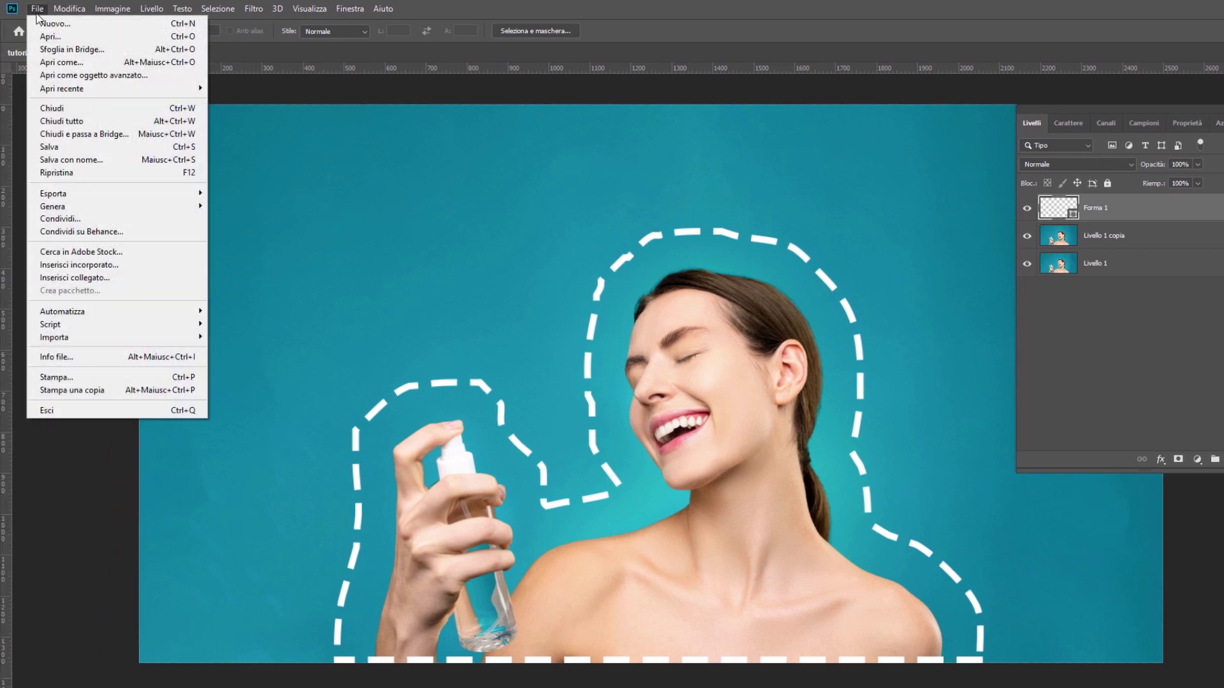
pyautogui.moveTo(54, 193)
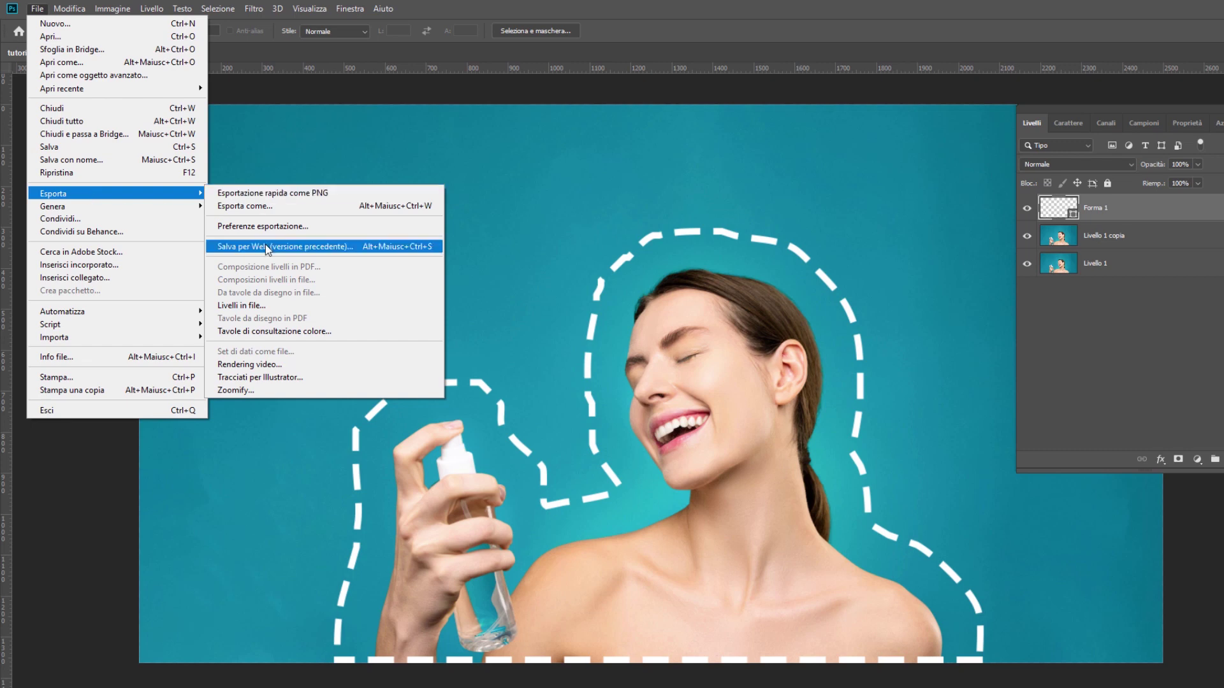
pyautogui.click(265, 246)
pyautogui.click(842, 149)
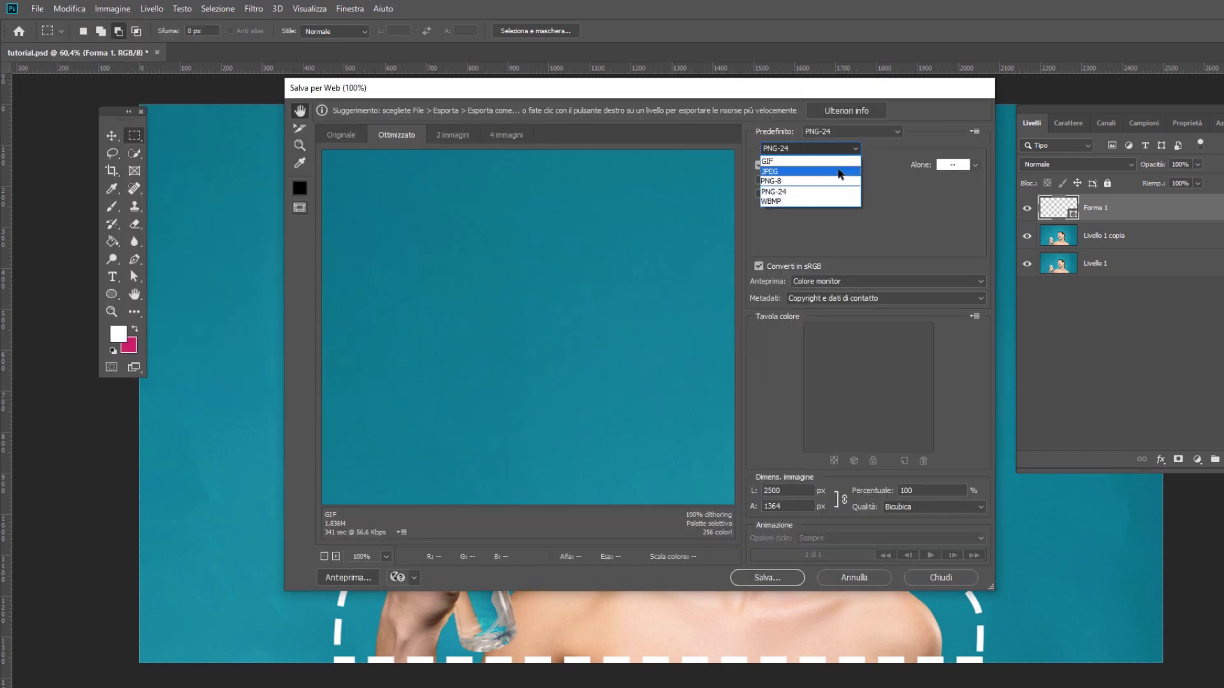
pyautogui.click(771, 171)
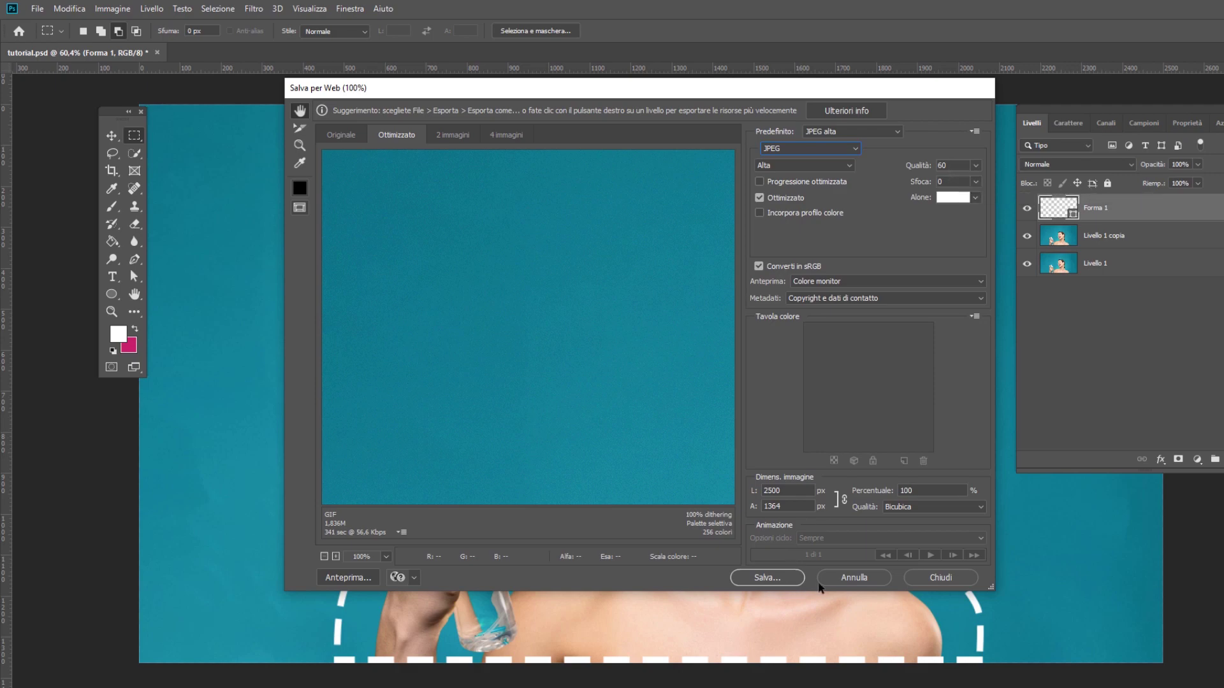
pyautogui.click(825, 580)
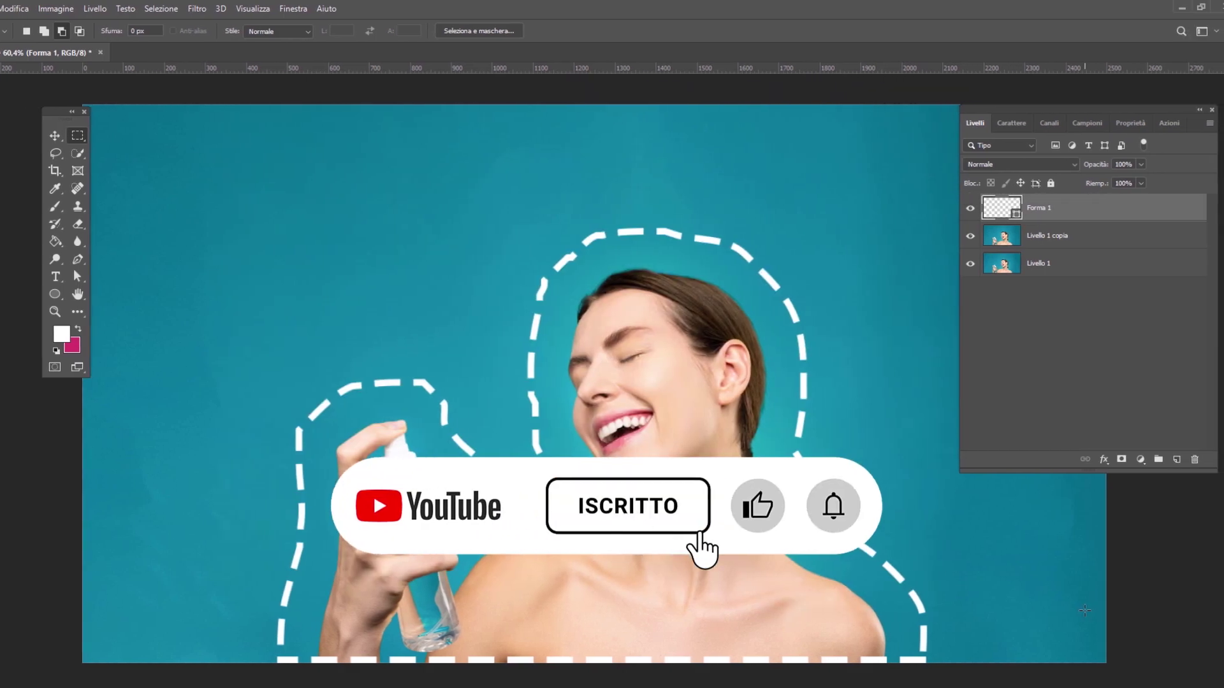